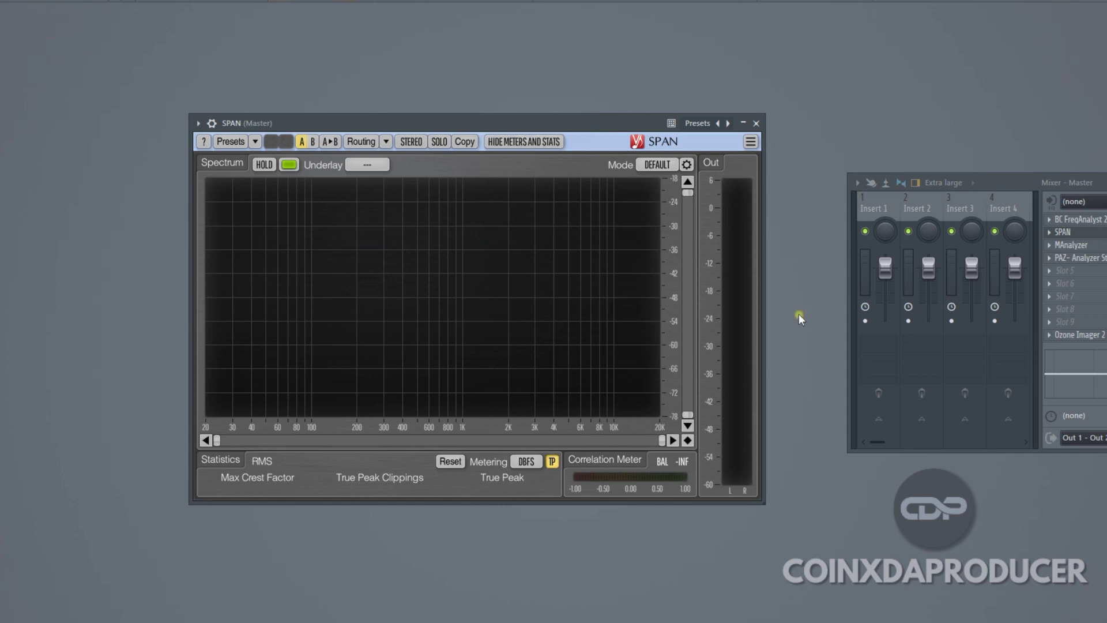
# Step: Open PAZ Analyzer from the Master insert, place SPAN beside it, and bring SPAN to the front
pyautogui.click(1094, 260)
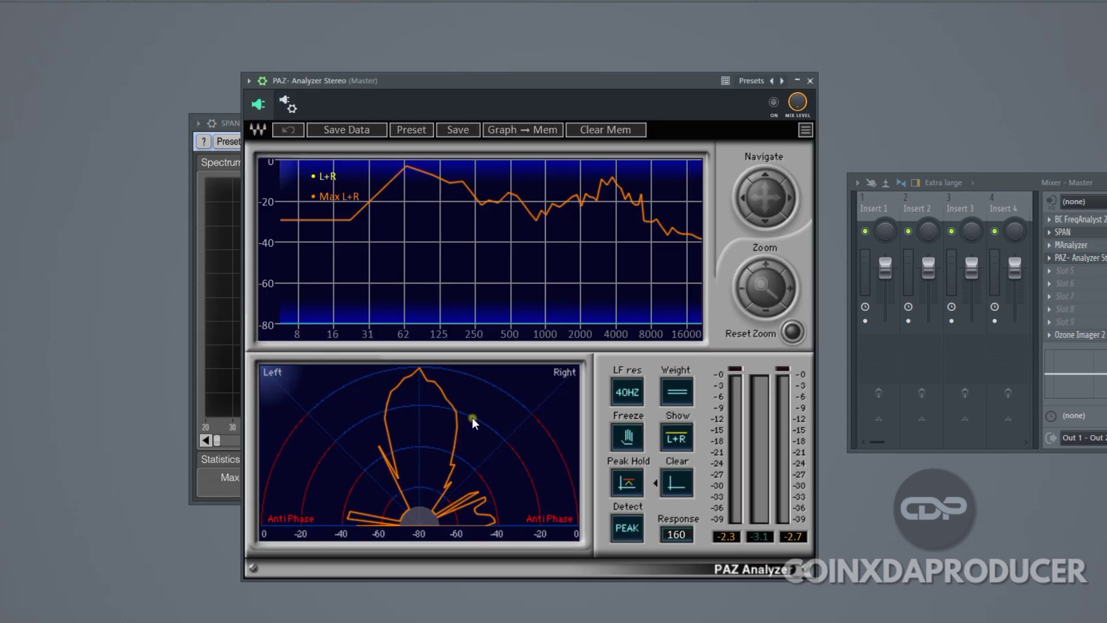
pyautogui.moveTo(594, 82); pyautogui.dragTo(294, 60)
pyautogui.moveTo(544, 123); pyautogui.dragTo(747, 88)
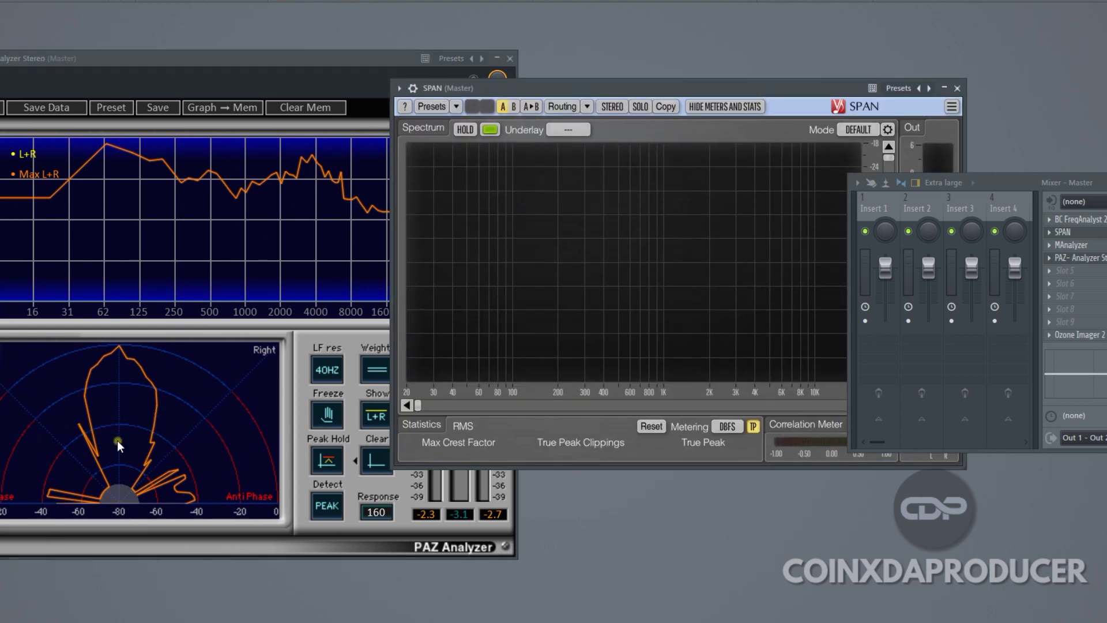
pyautogui.moveTo(893, 87); pyautogui.dragTo(647, 43)
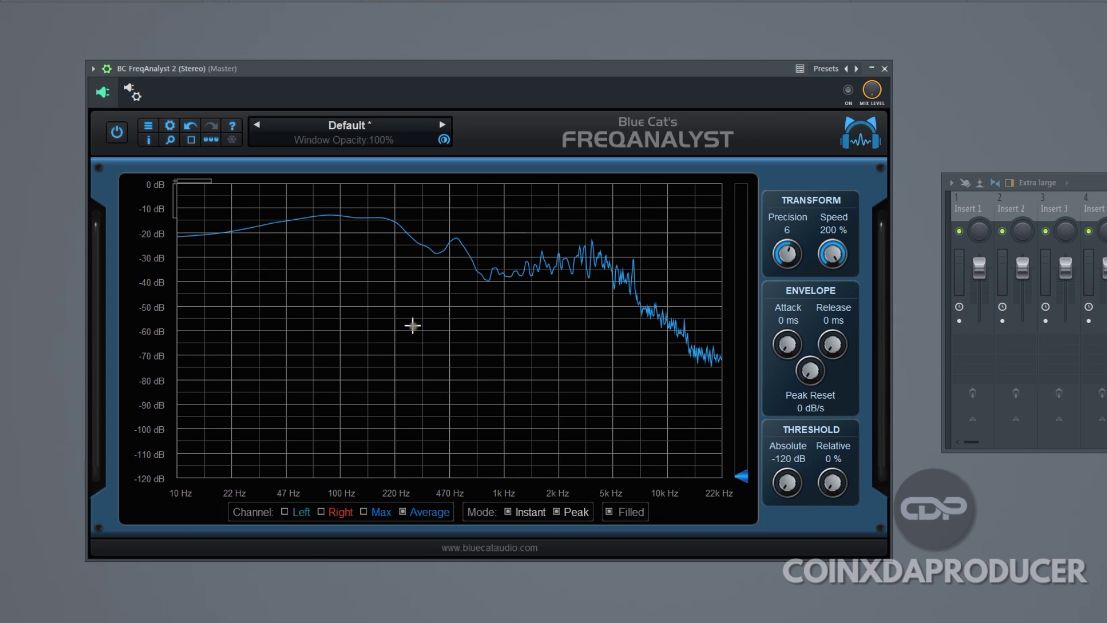
# Step: Zoom FreqAnalyst's dB axis to 0 to -40 dB, then undo back to the full -120 dB range
pyautogui.moveTo(173, 218); pyautogui.dragTo(177, 359)
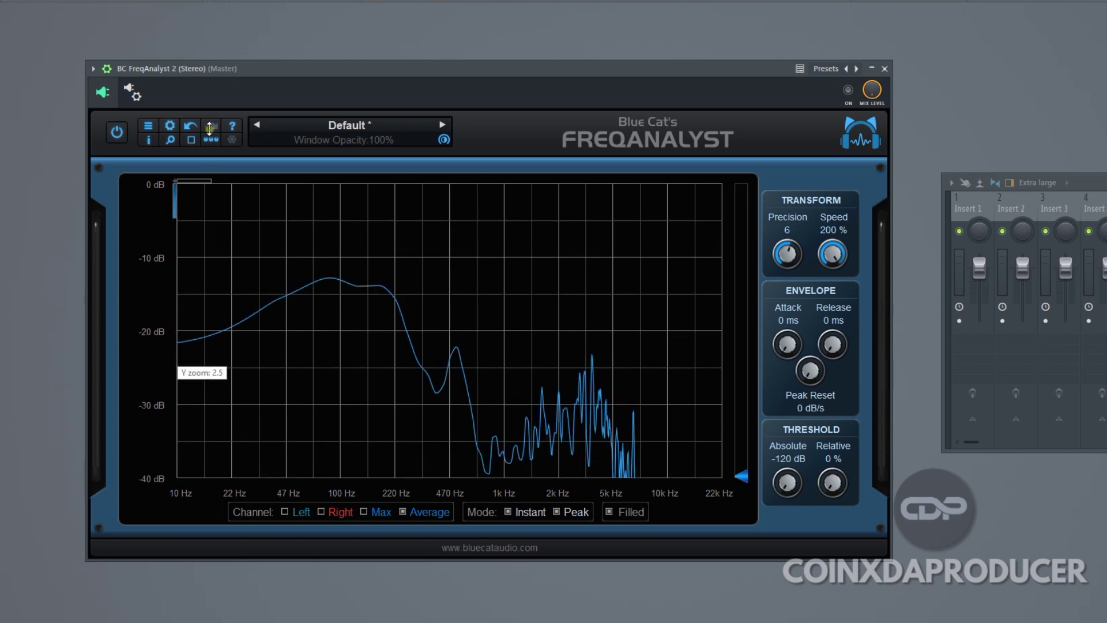
pyautogui.click(191, 125)
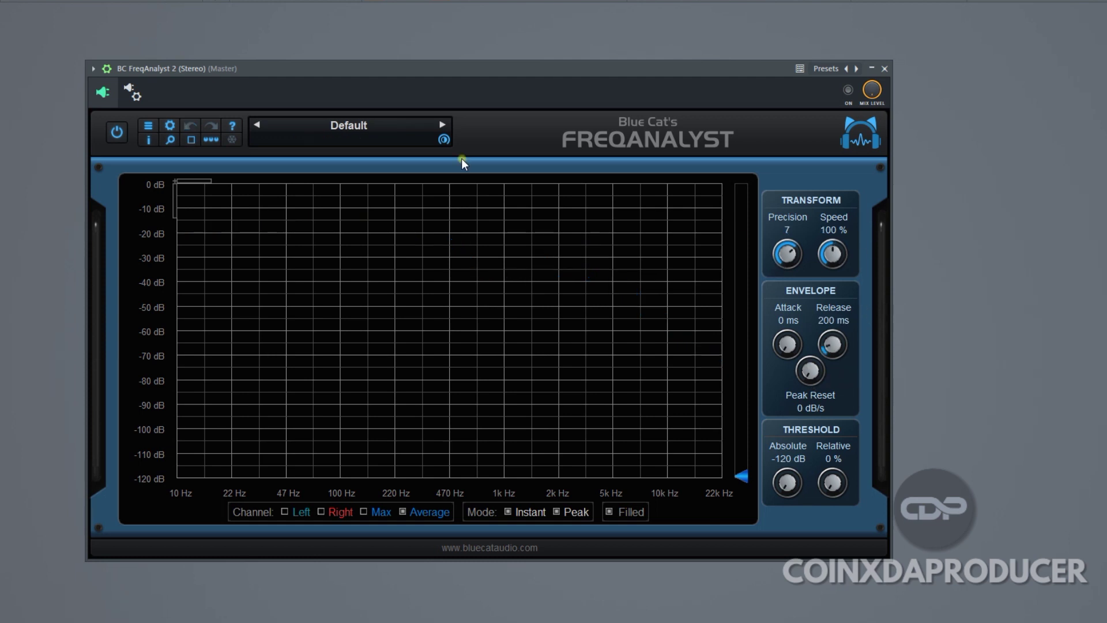
pyautogui.click(363, 124)
pyautogui.moveTo(477, 150)
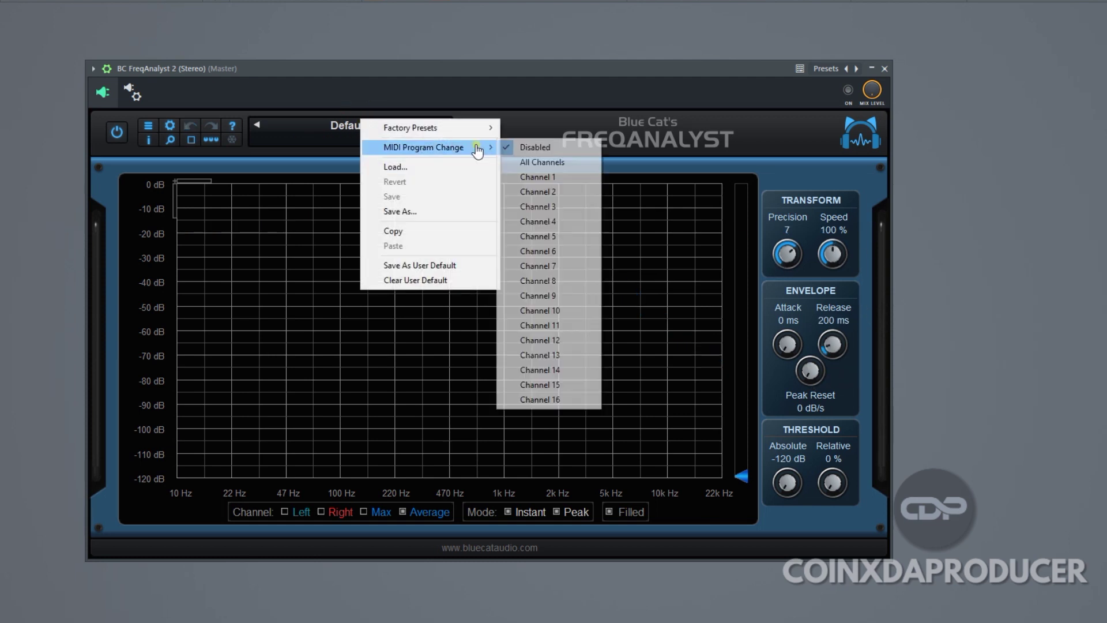
pyautogui.click(627, 67)
pyautogui.moveTo(445, 141)
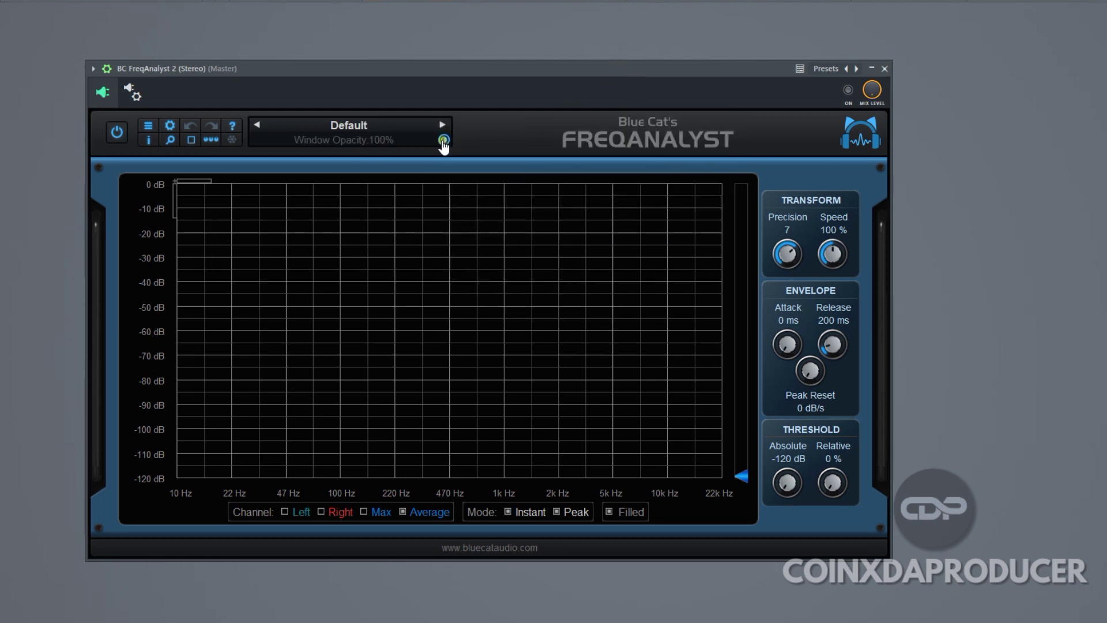
pyautogui.moveTo(443, 143); pyautogui.dragTo(465, 208)
pyautogui.moveTo(740, 476); pyautogui.dragTo(766, 465)
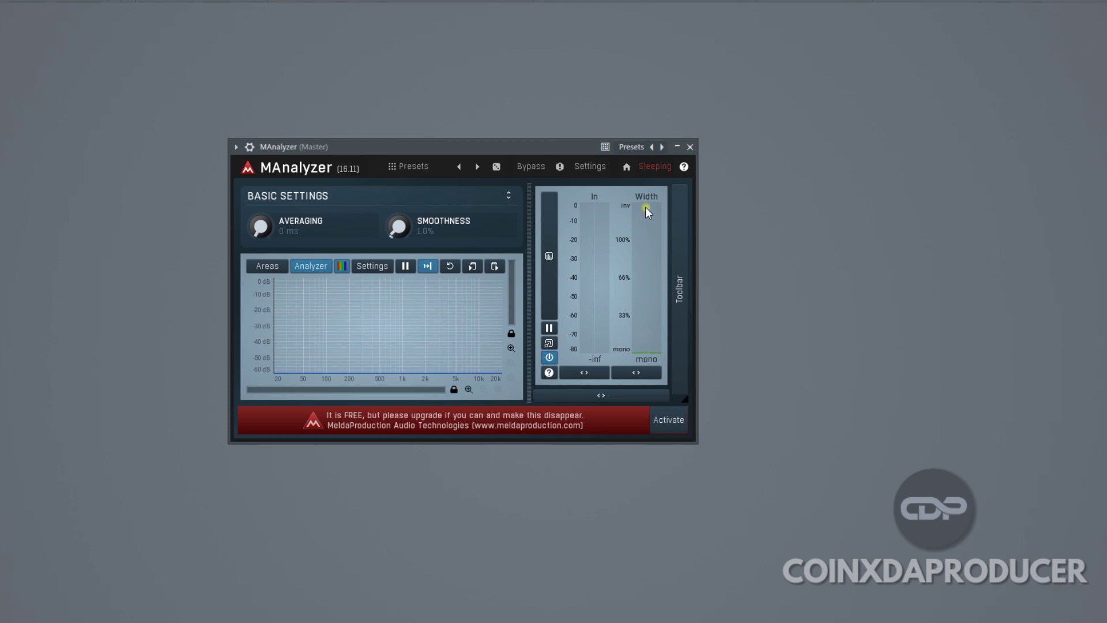
# Step: Pick a larger interface size from the Style options in MAnalyzer's Settings
pyautogui.click(585, 169)
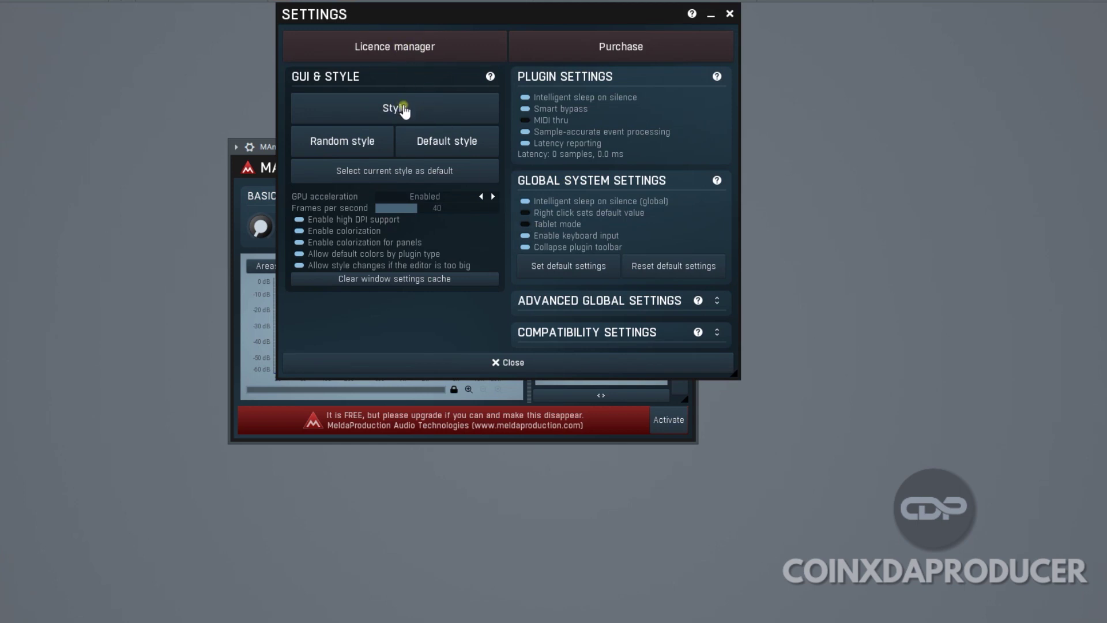
pyautogui.click(403, 110)
pyautogui.click(521, 145)
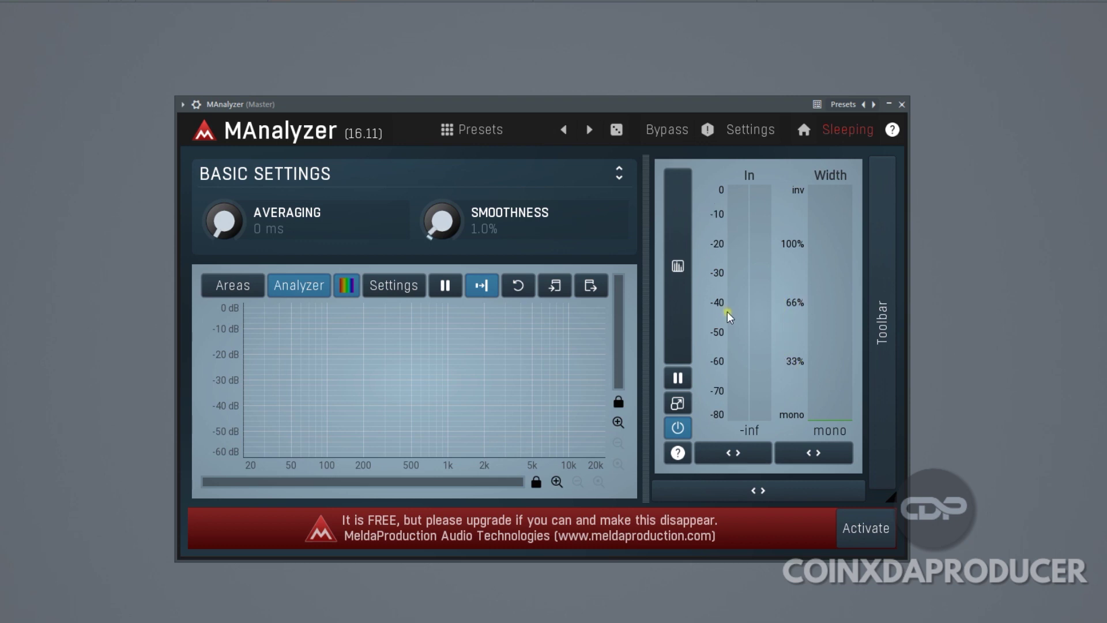
pyautogui.click(678, 405)
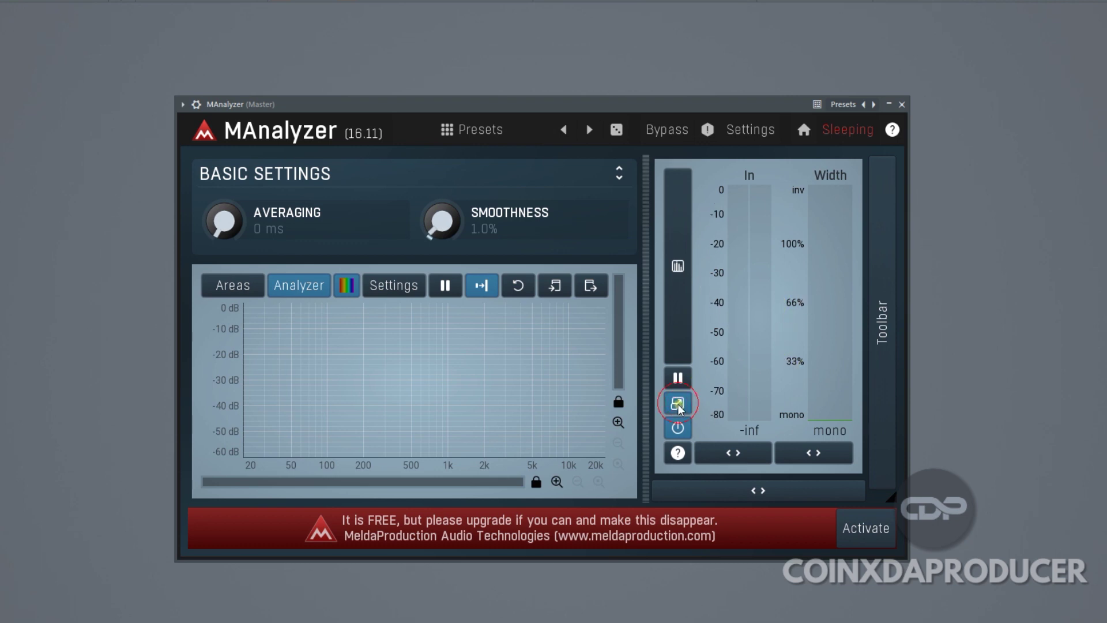
pyautogui.click(501, 60)
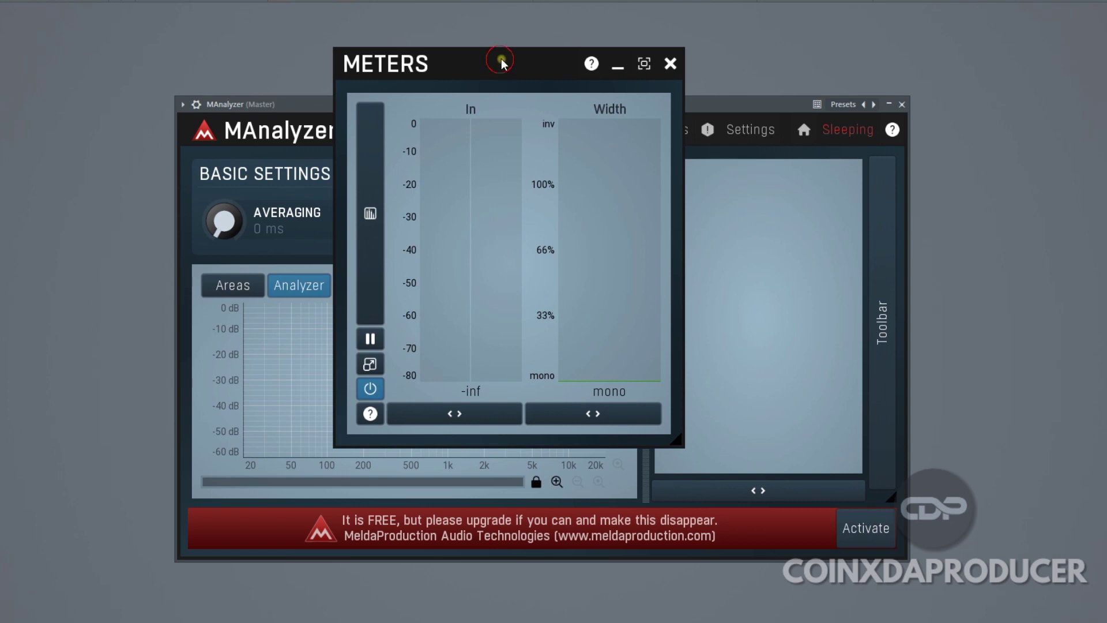
pyautogui.click(683, 431)
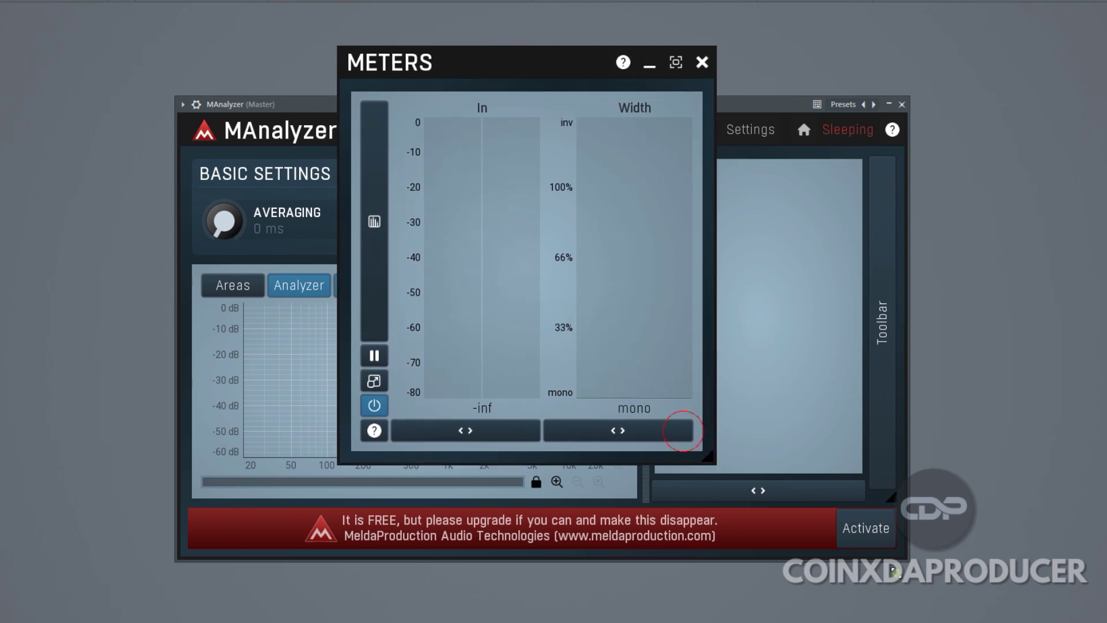
pyautogui.moveTo(683, 430)
pyautogui.mouseDown()
pyautogui.moveTo(971, 452)
pyautogui.moveTo(687, 445)
pyautogui.mouseUp()
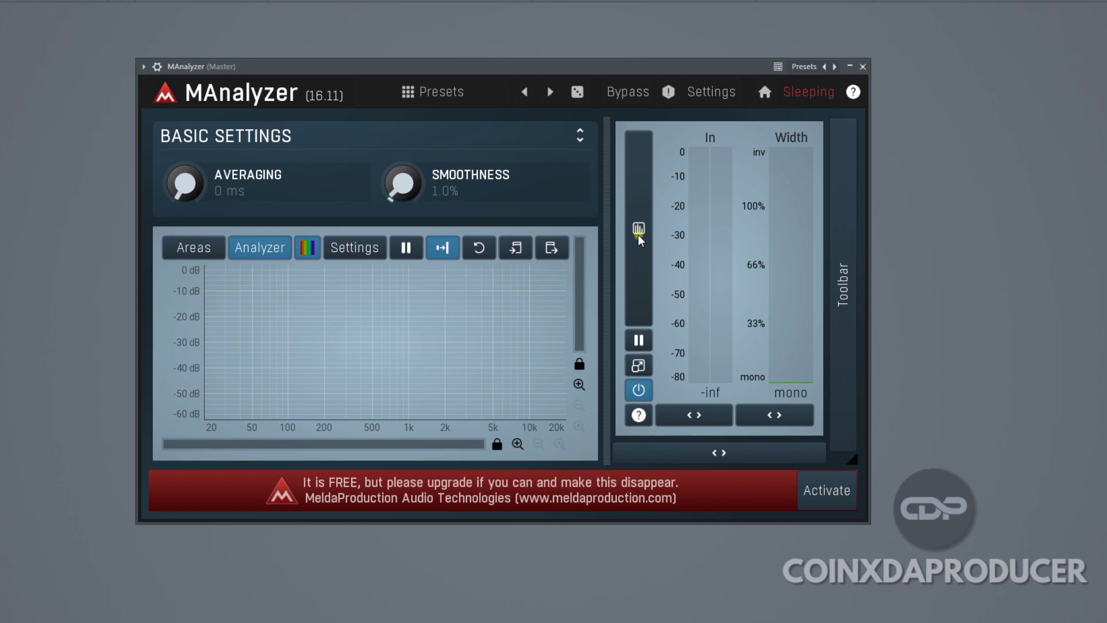
# Step: Play the song and raise MAnalyzer's Smoothness to 10% and Averaging to 520 ms
pyautogui.press('space')
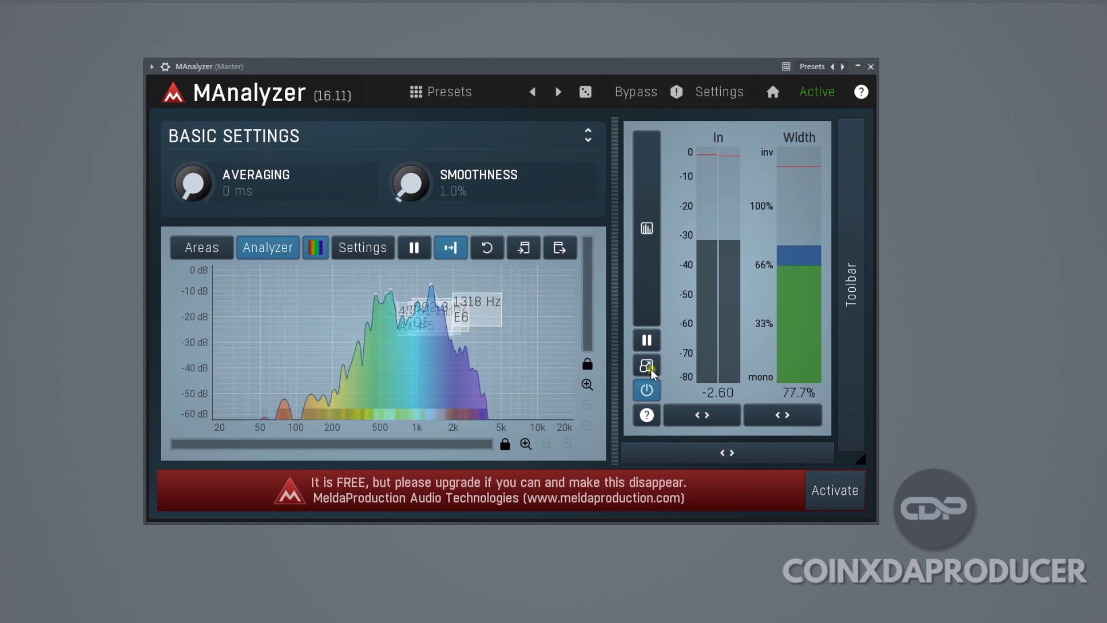
pyautogui.moveTo(411, 186)
pyautogui.mouseDown()
pyautogui.moveTo(410, 176)
pyautogui.moveTo(411, 194)
pyautogui.mouseUp()
pyautogui.moveTo(192, 191); pyautogui.dragTo(191, 180)
# Step: Resize MAnalyzer's interface to 180%, dismiss the free-version notice, and close Settings
pyautogui.click(719, 93)
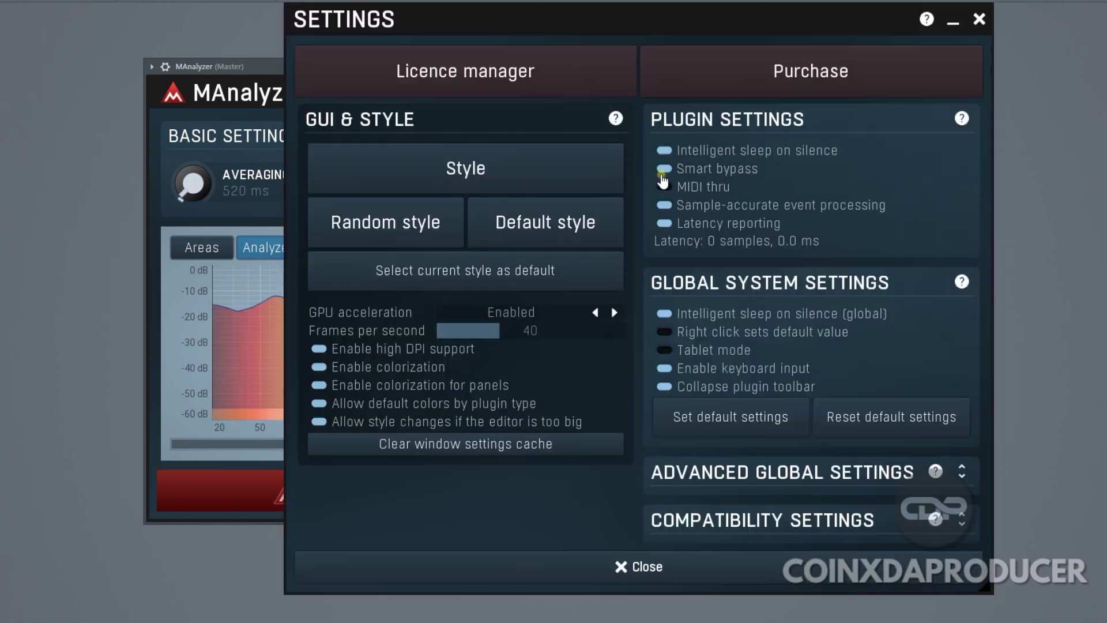
pyautogui.click(507, 179)
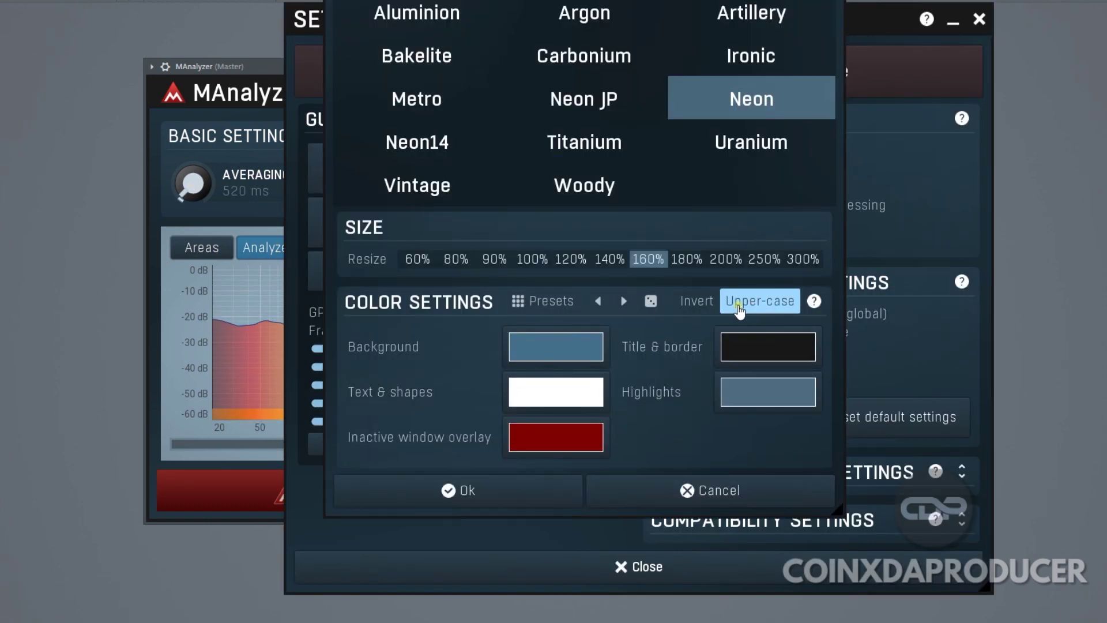
pyautogui.click(686, 260)
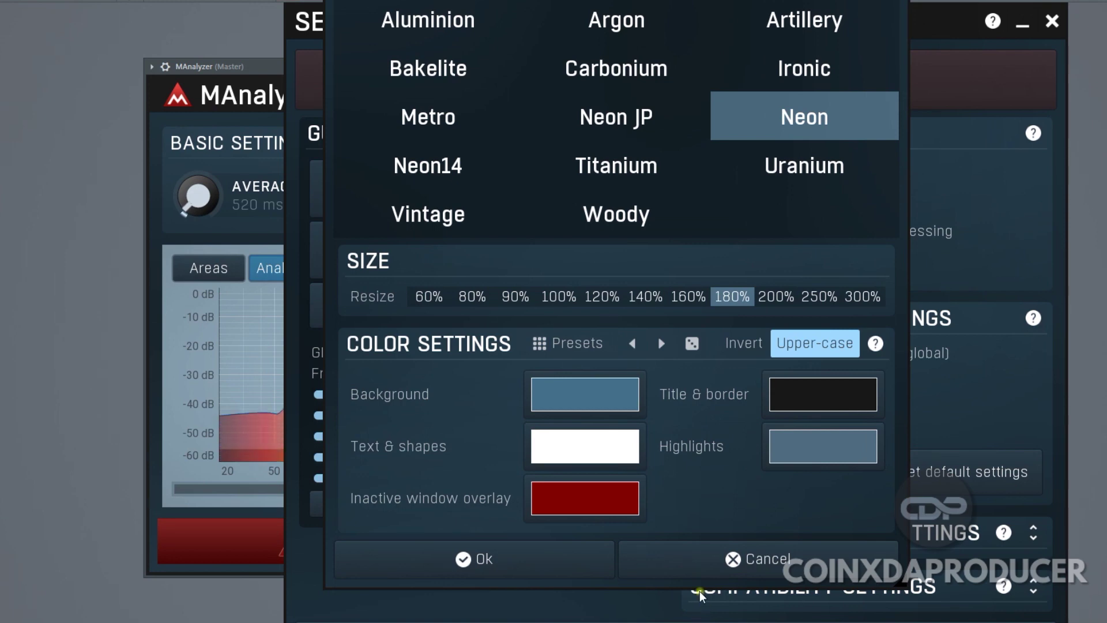
pyautogui.click(506, 558)
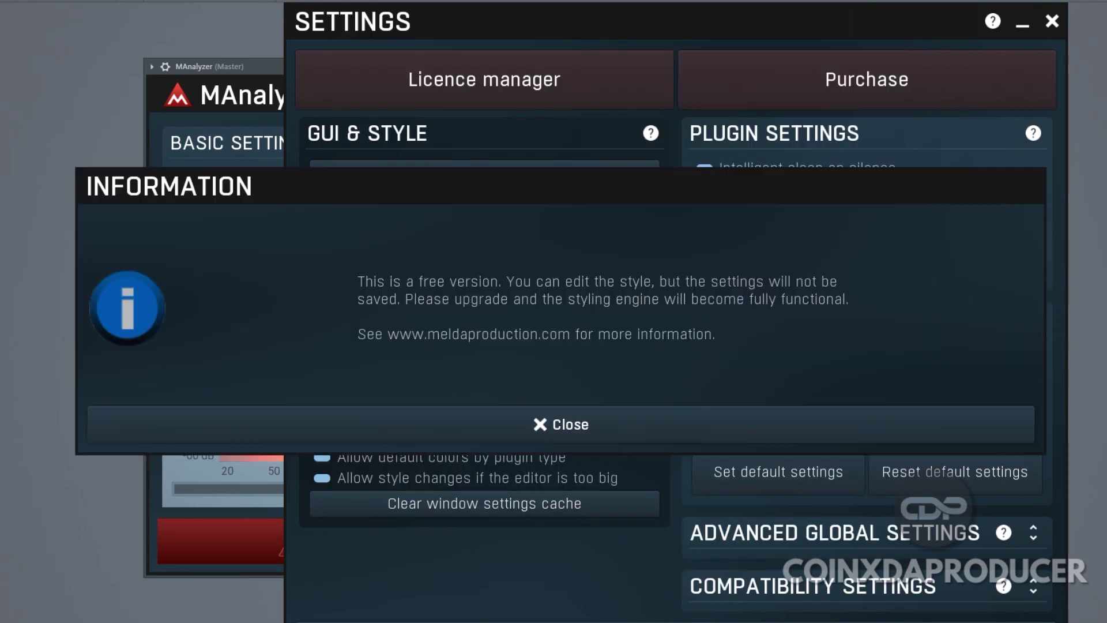
pyautogui.click(545, 421)
pyautogui.click(1052, 21)
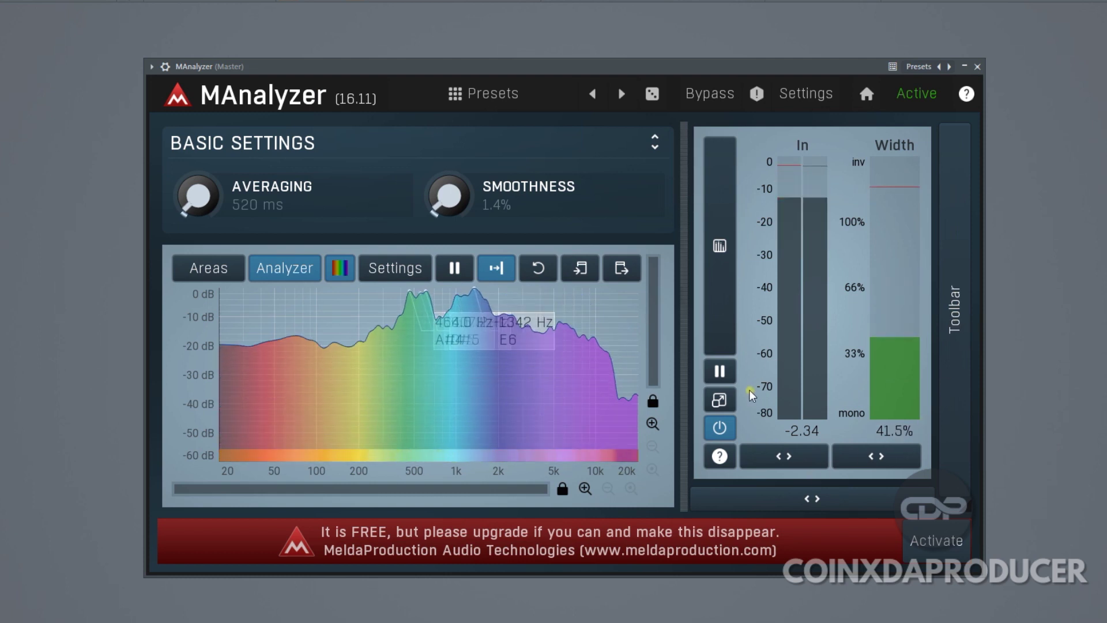
# Step: Collapse the In and Width level meters, then expand the In meter again
pyautogui.click(783, 456)
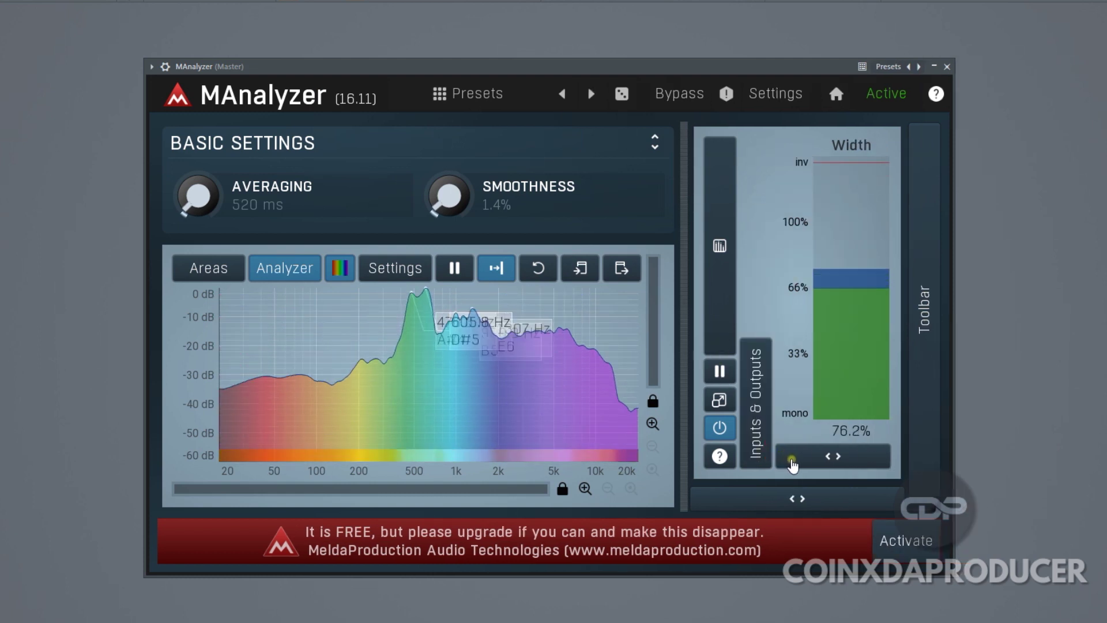
pyautogui.click(825, 457)
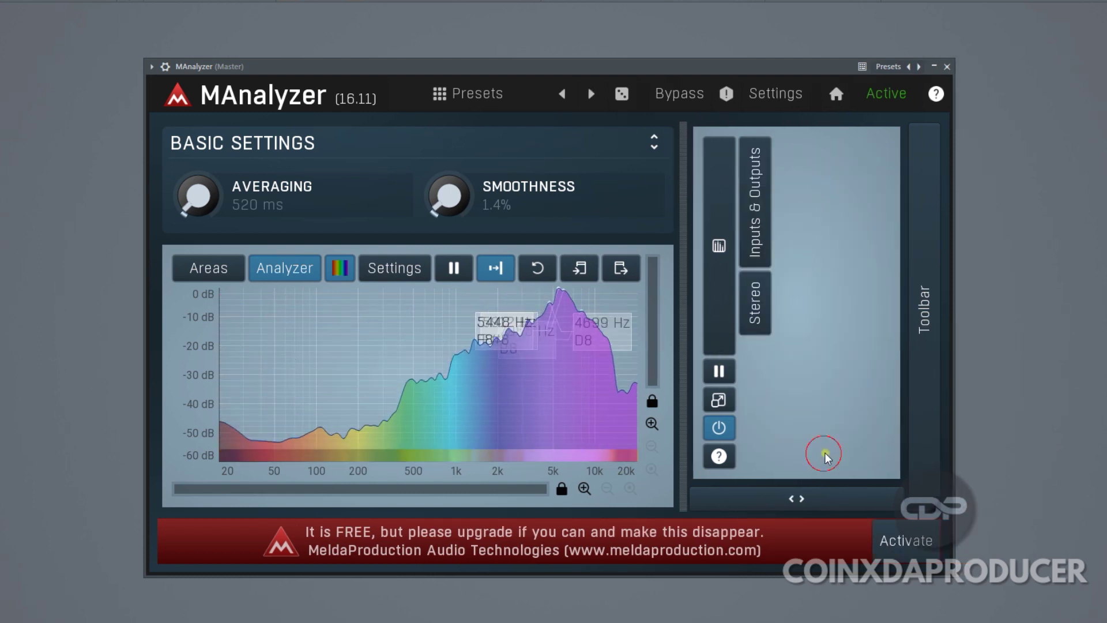
pyautogui.click(755, 217)
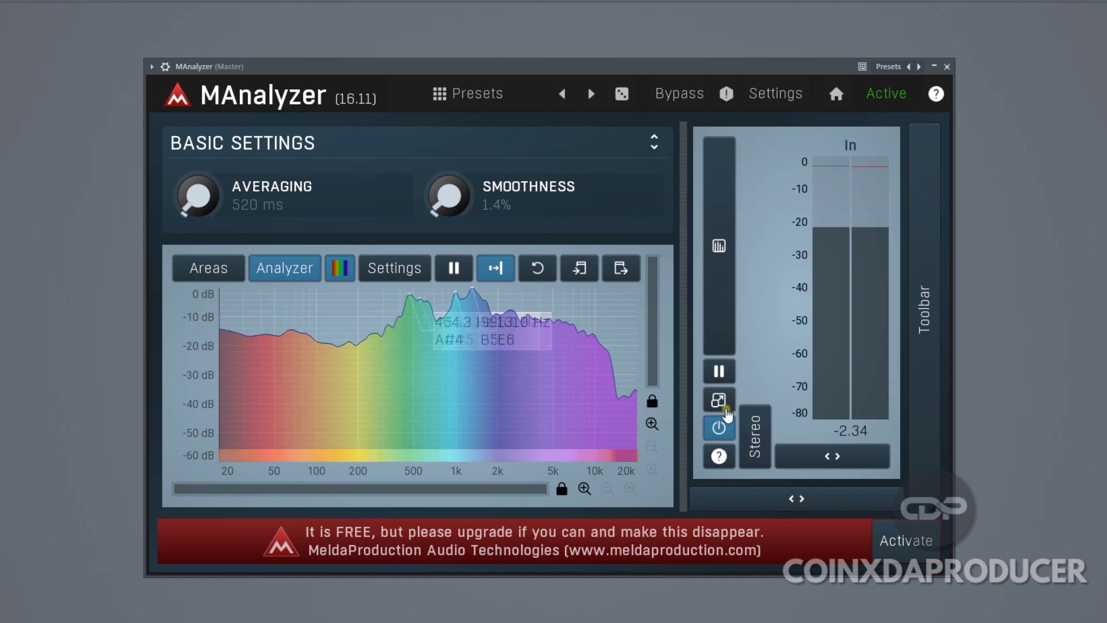
# Step: Pop the meters into a separate enlarged window with Stereo added, close it, and open Analyzer Settings
pyautogui.click(726, 410)
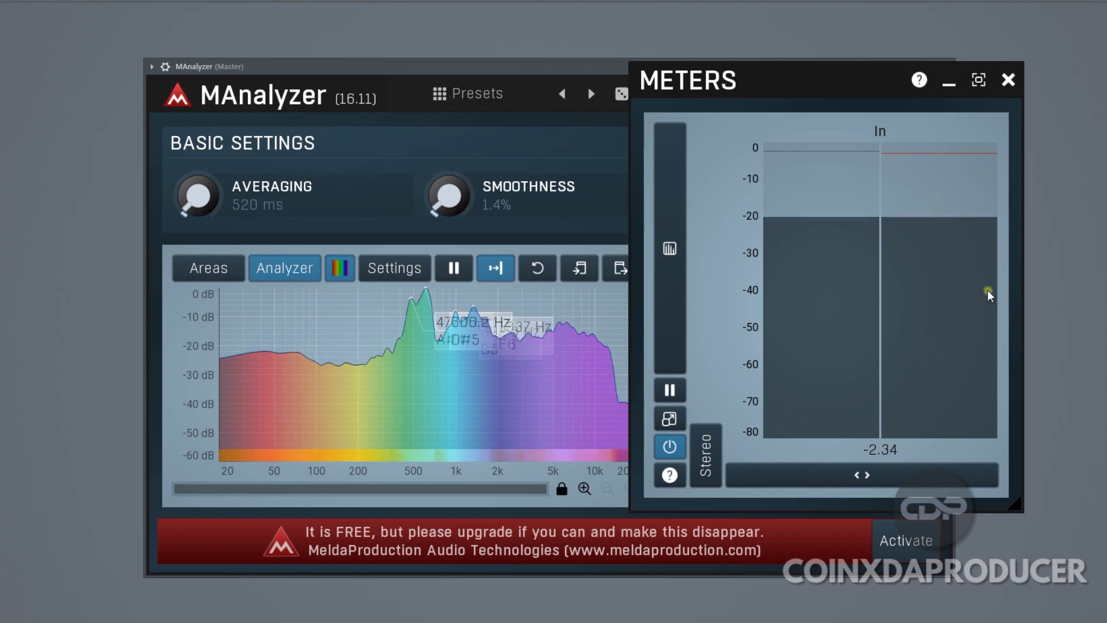
pyautogui.moveTo(1014, 505); pyautogui.dragTo(1106, 605)
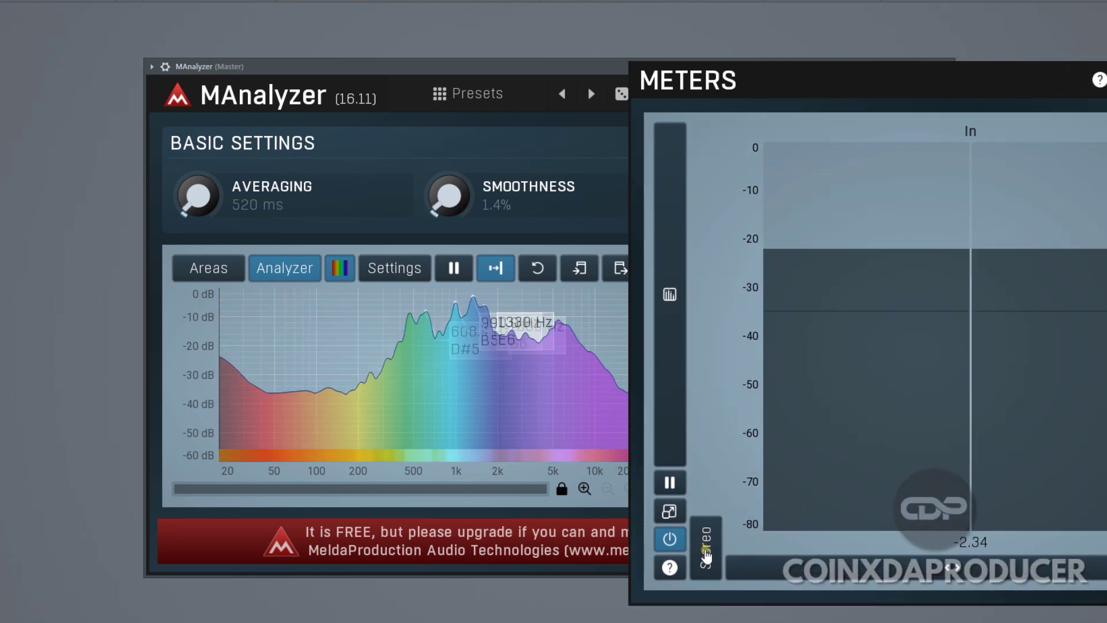
pyautogui.click(706, 555)
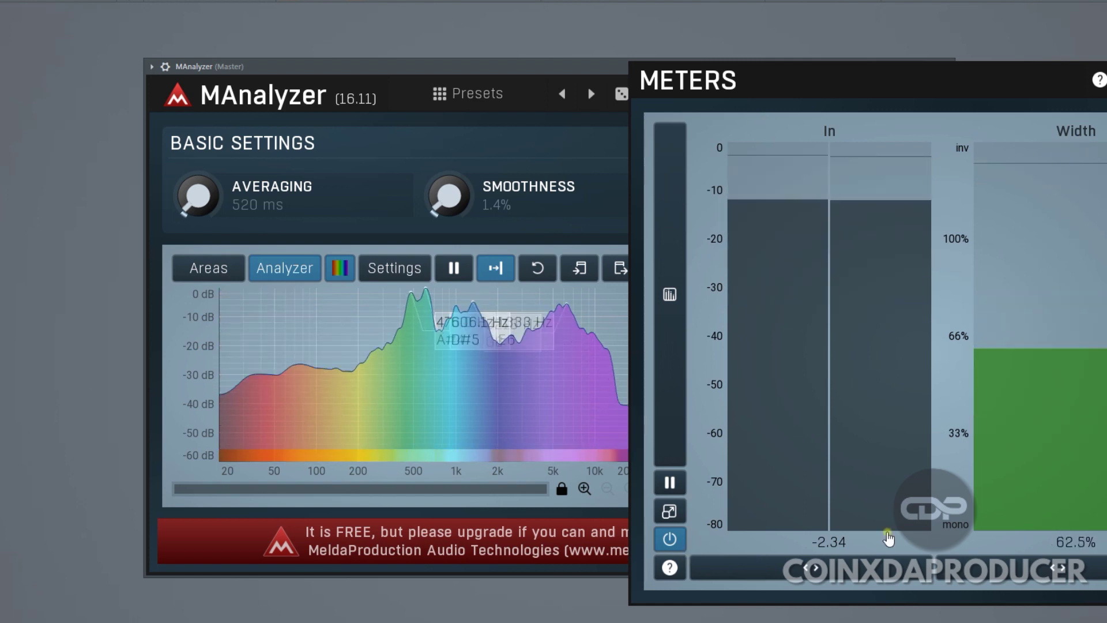
pyautogui.click(669, 510)
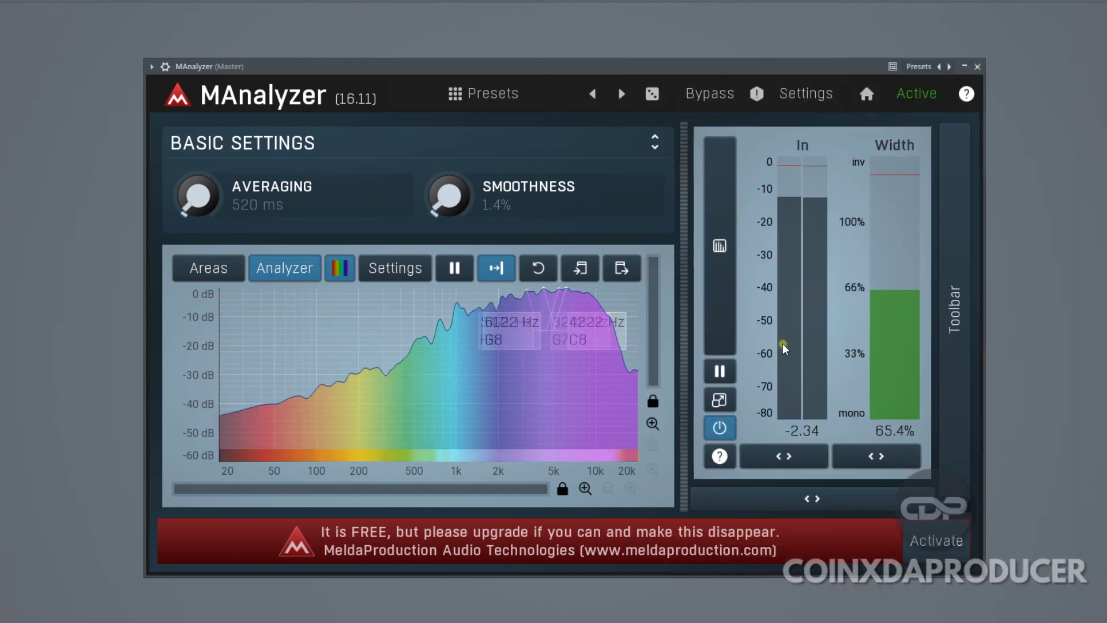
pyautogui.click(391, 268)
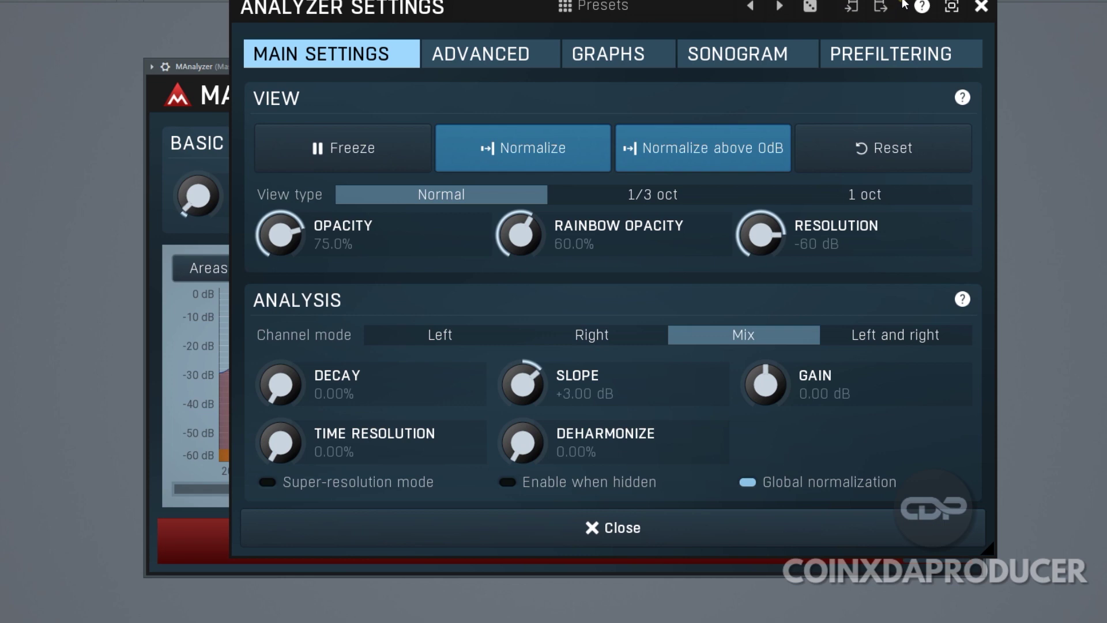
# Step: Lower the Analyzer Settings dialog, browse the Advanced, Graphs, Sonogram and Prefiltering pages, then close it
pyautogui.moveTo(904, 4); pyautogui.dragTo(901, 64)
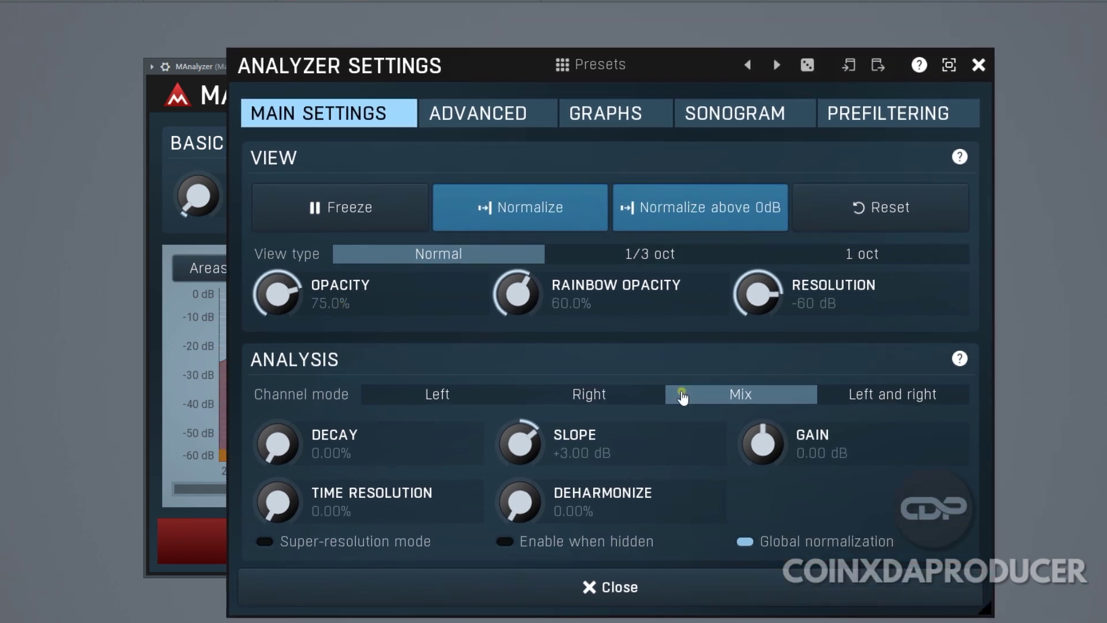
pyautogui.click(461, 110)
pyautogui.click(614, 114)
pyautogui.click(738, 121)
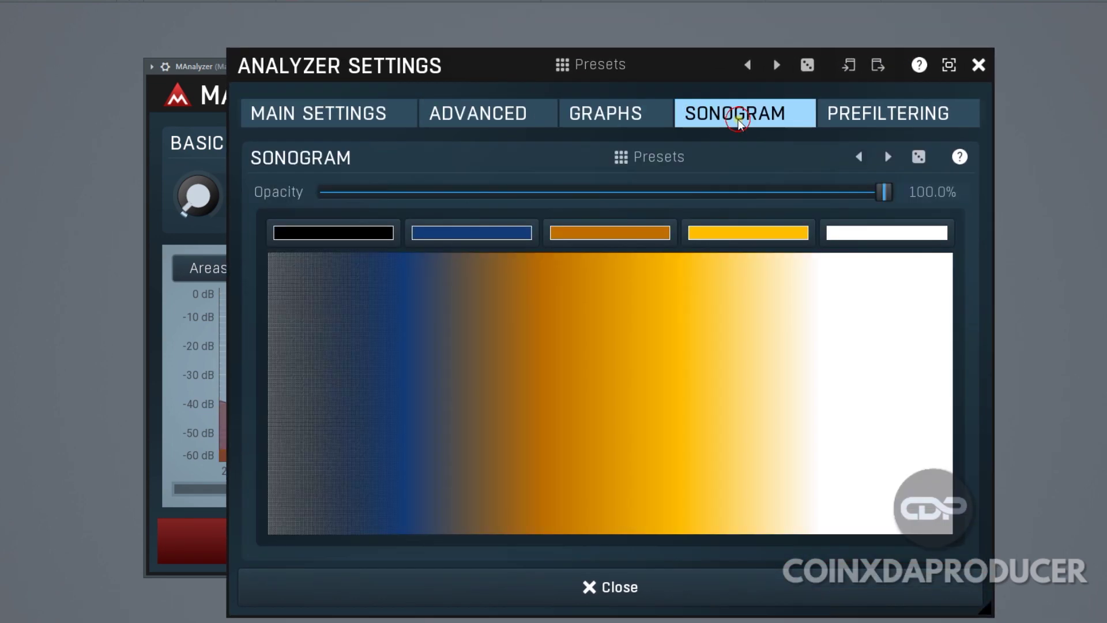
pyautogui.click(887, 113)
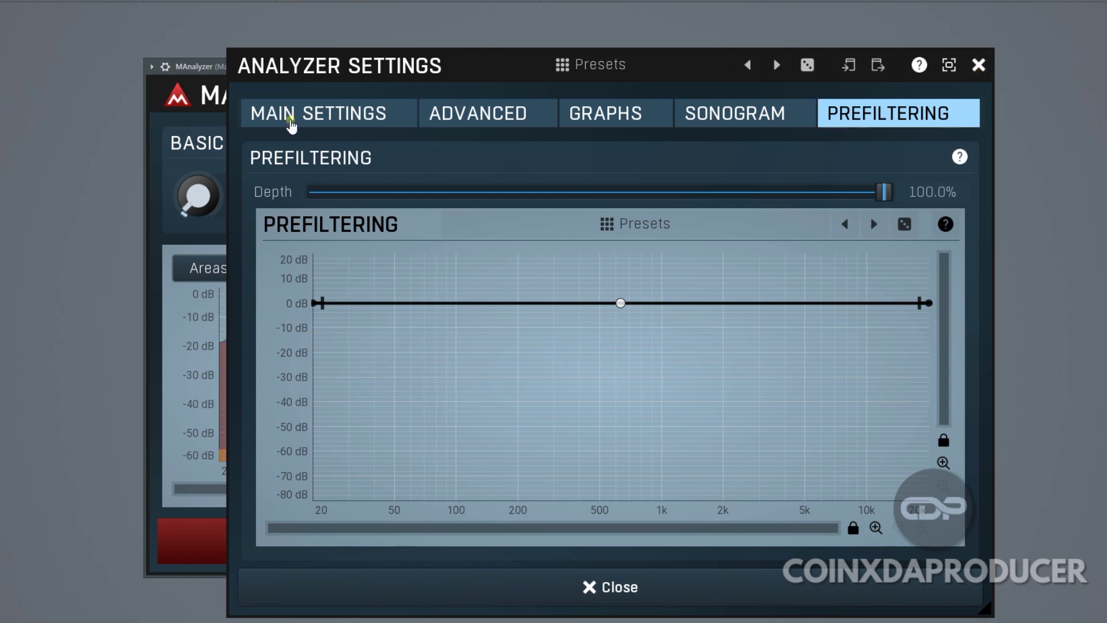
pyautogui.click(291, 116)
pyautogui.click(978, 65)
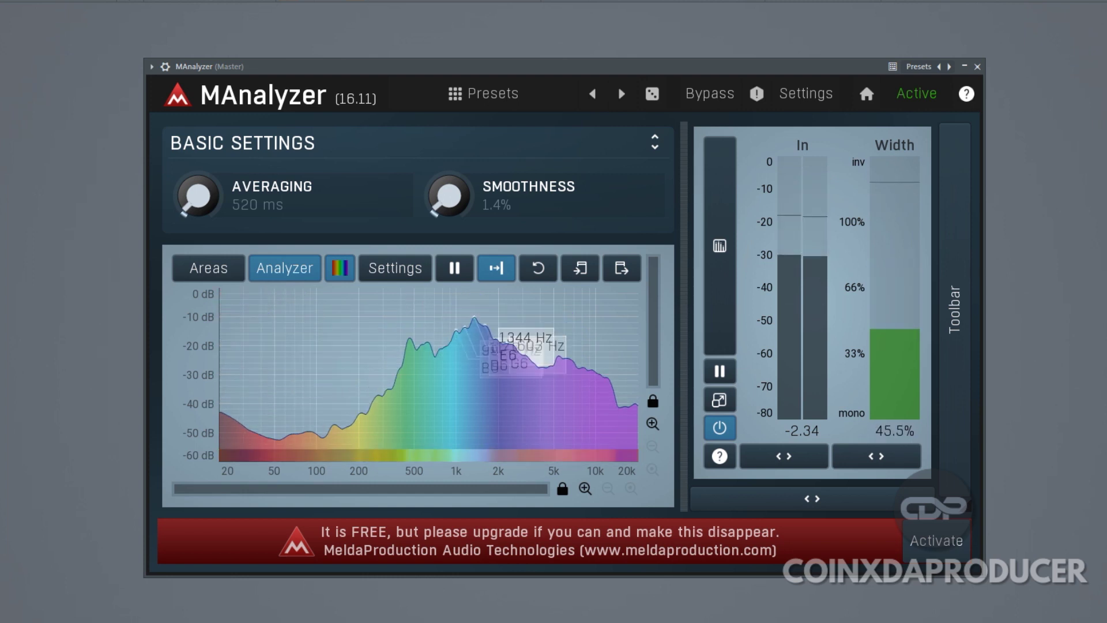
# Step: Shift the MAnalyzer window slightly left while it goes to Sleeping
pyautogui.moveTo(311, 66); pyautogui.dragTo(303, 66)
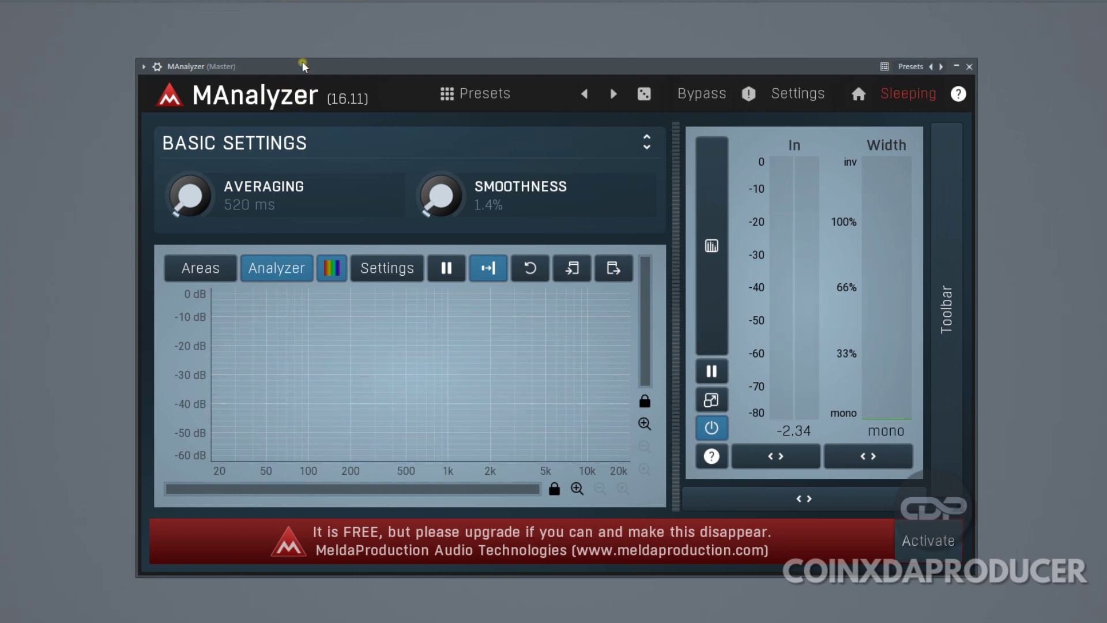